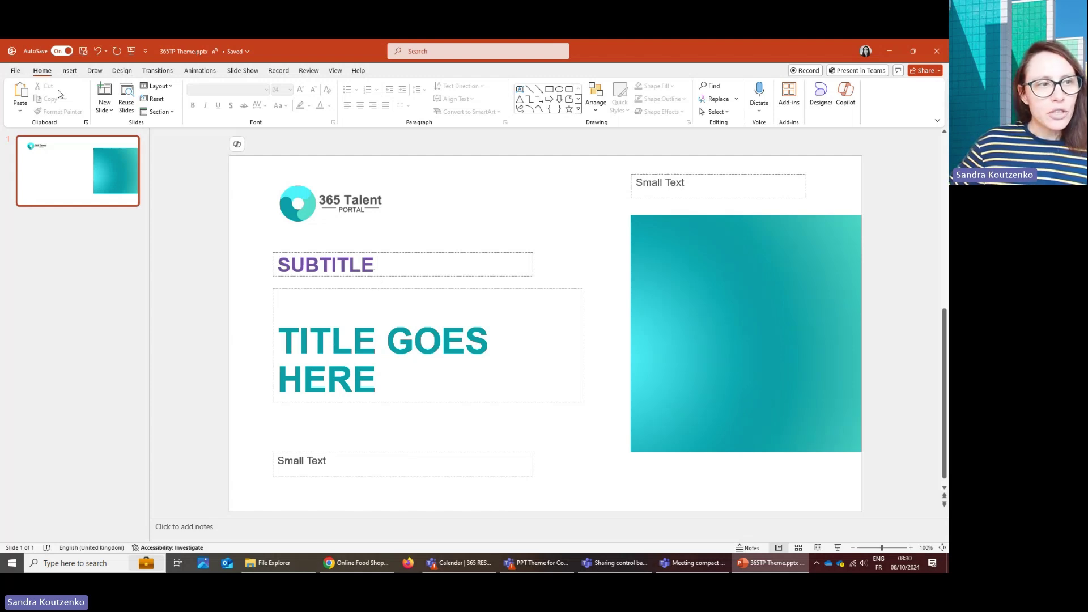
Step: Begin a custom theme colour set from the Design variants, then discard it unchanged
{"action": "left_click", "coordinate": [126, 71]}
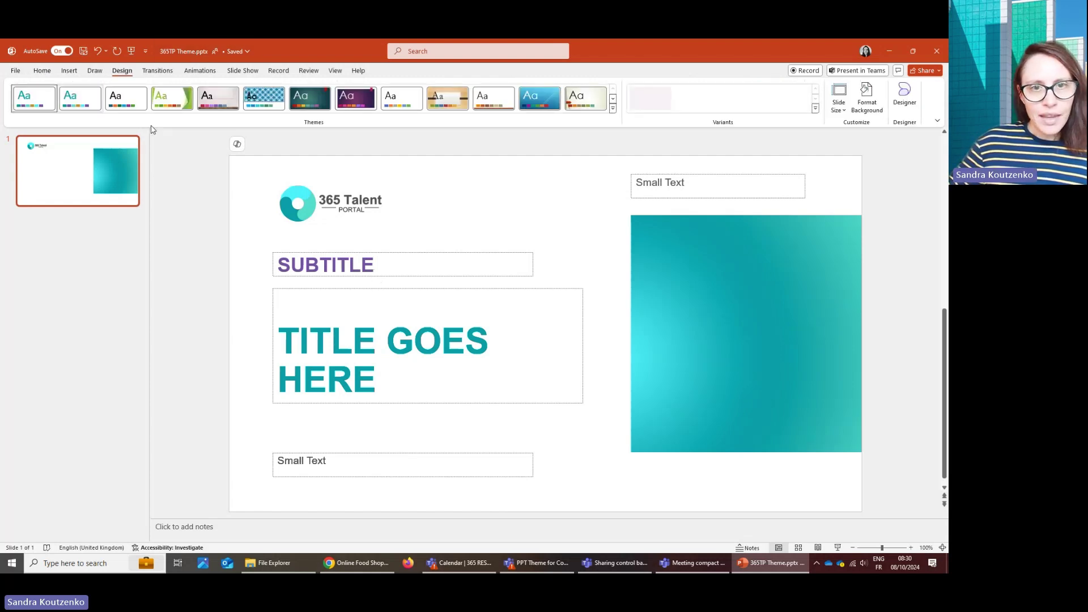
{"action": "left_click", "coordinate": [815, 109]}
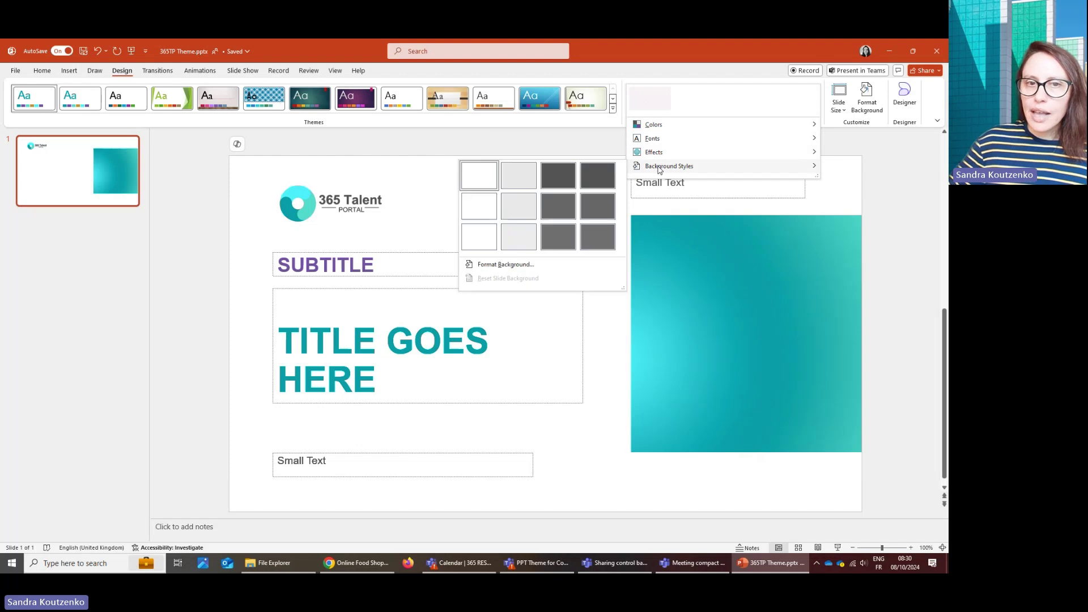
{"action": "mouse_move", "coordinate": [653, 128]}
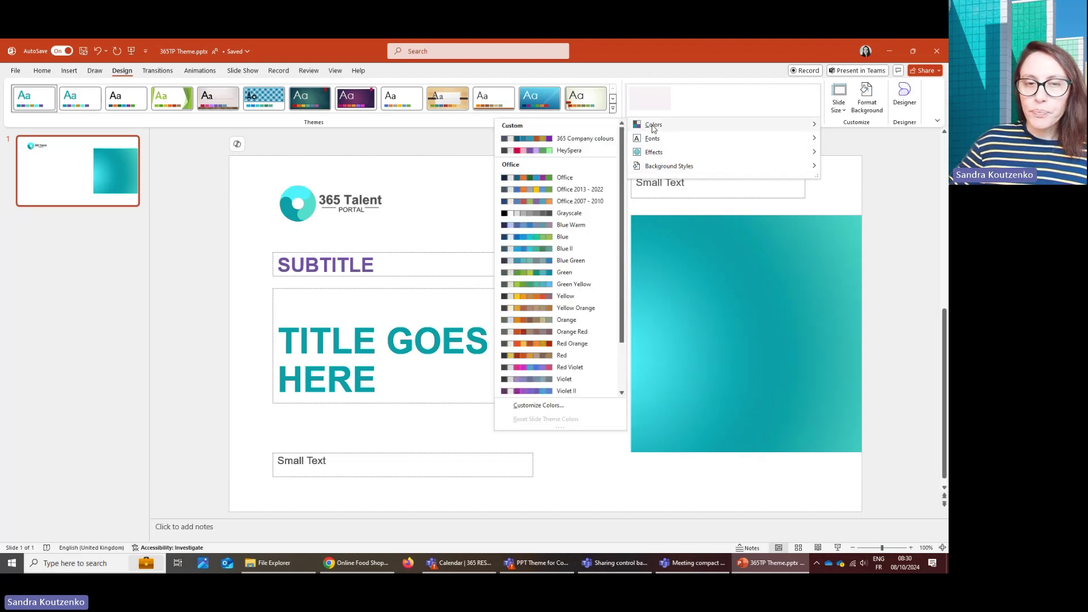
{"action": "left_click", "coordinate": [538, 405]}
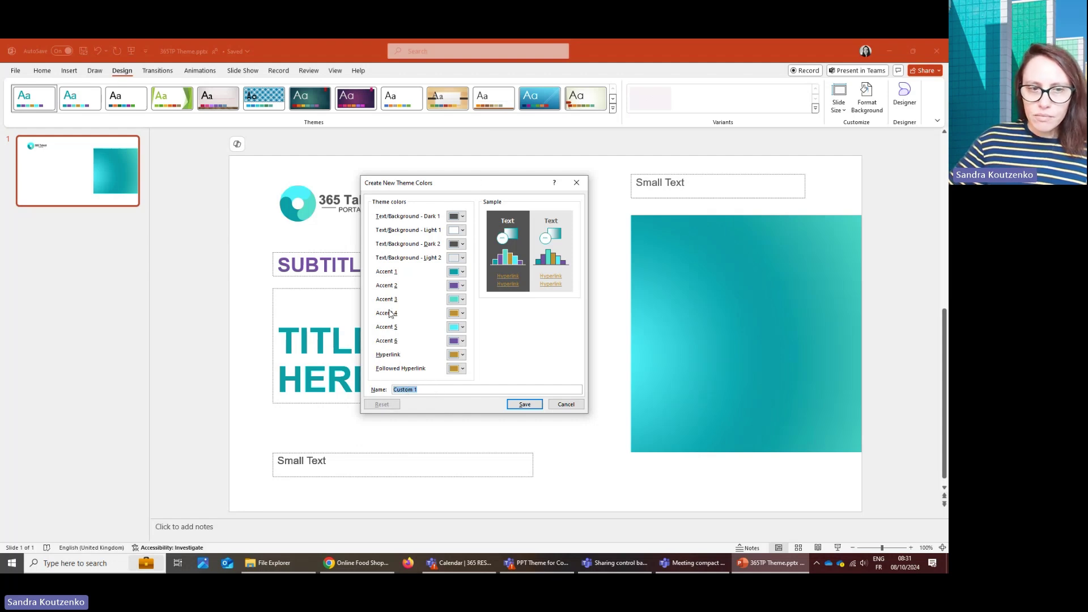
{"action": "left_click", "coordinate": [565, 404]}
{"action": "left_click", "coordinate": [815, 108]}
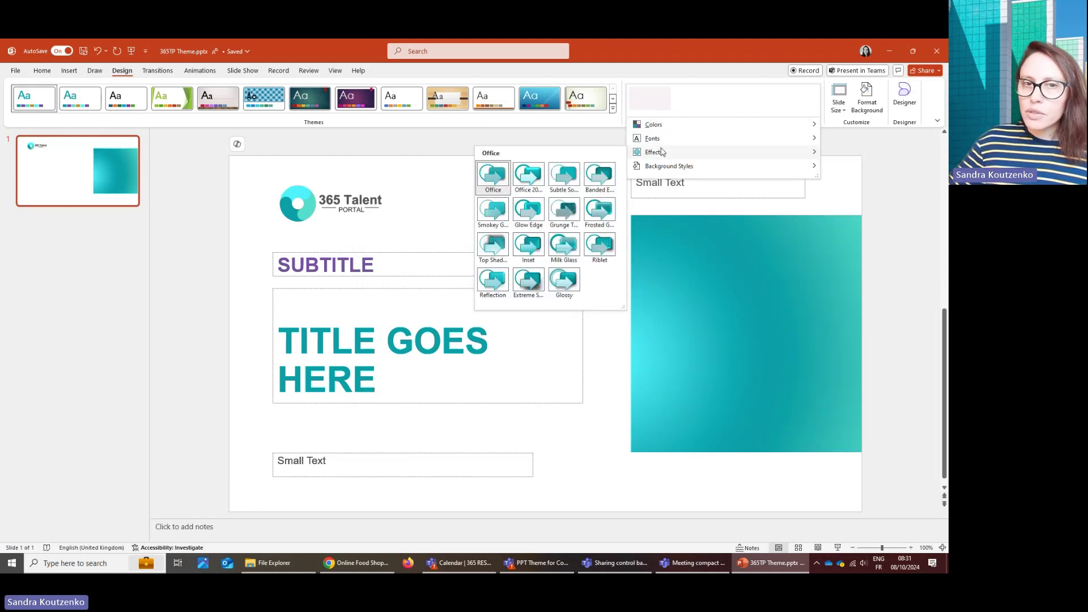
{"action": "mouse_move", "coordinate": [667, 170]}
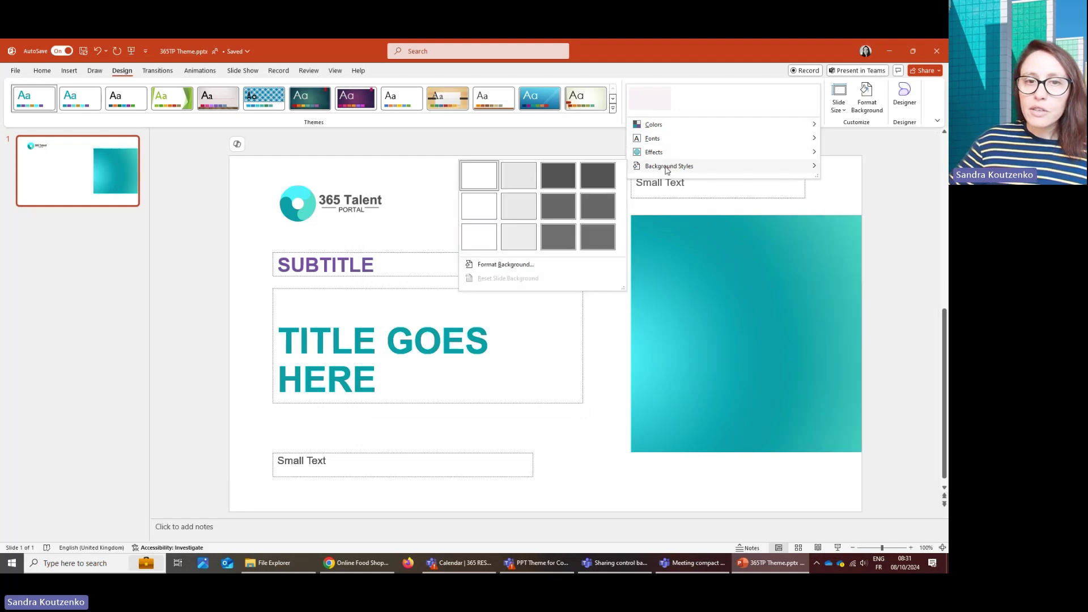
{"action": "left_click", "coordinate": [531, 175]}
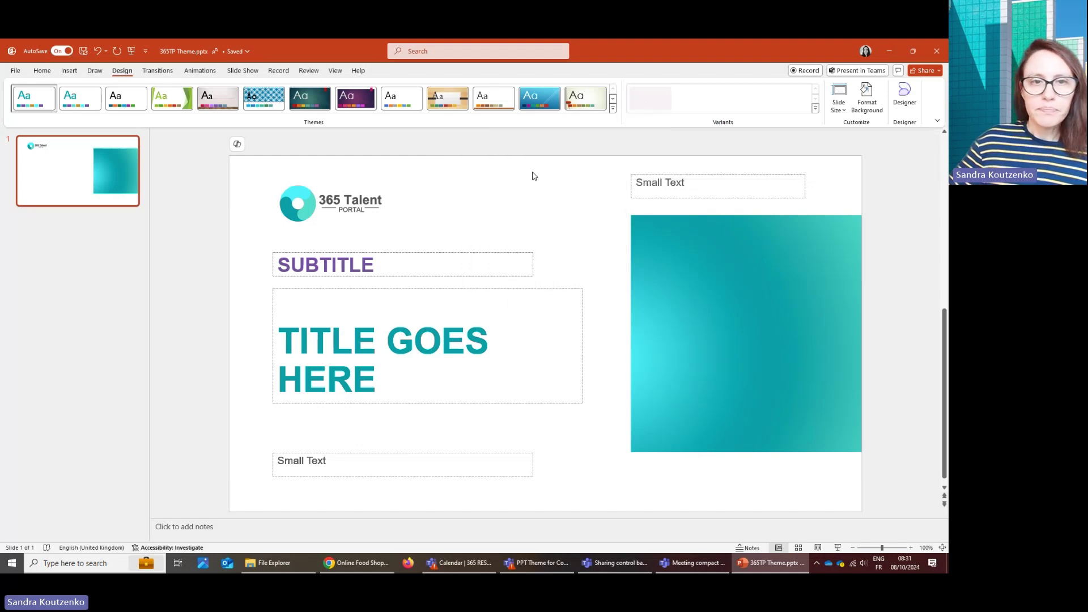
{"action": "left_click", "coordinate": [43, 72]}
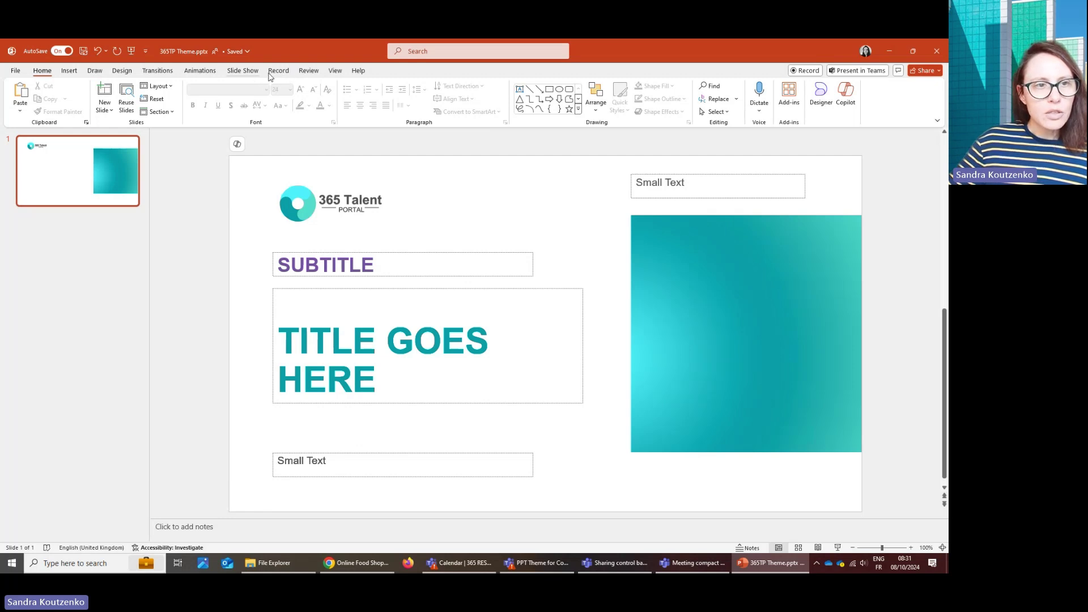
Step: Inspect the Picture with Caption, title and chart-with-caption layouts in the slide master
{"action": "left_click", "coordinate": [333, 72]}
{"action": "left_click", "coordinate": [141, 101]}
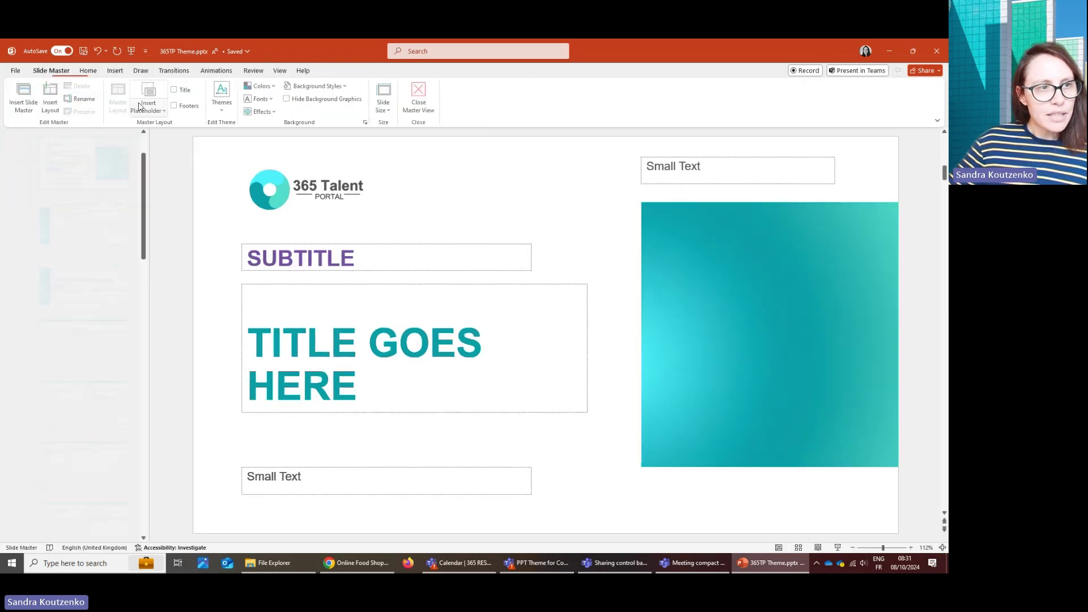
{"action": "scroll", "coordinate": [83, 211], "scroll_direction": "down", "scroll_amount": 3}
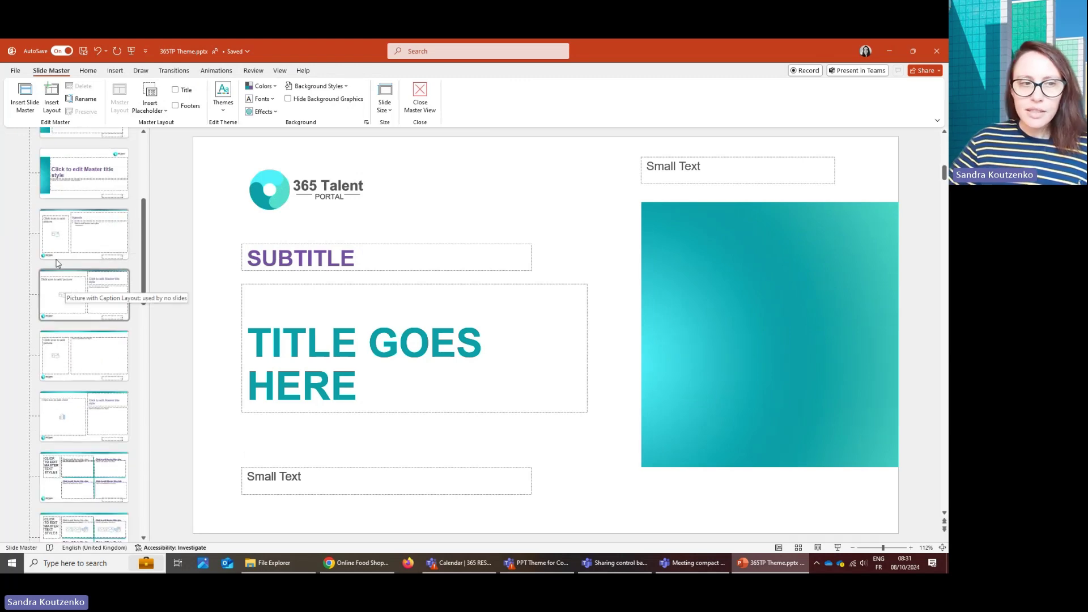
{"action": "left_click", "coordinate": [114, 289]}
{"action": "left_click", "coordinate": [84, 173]}
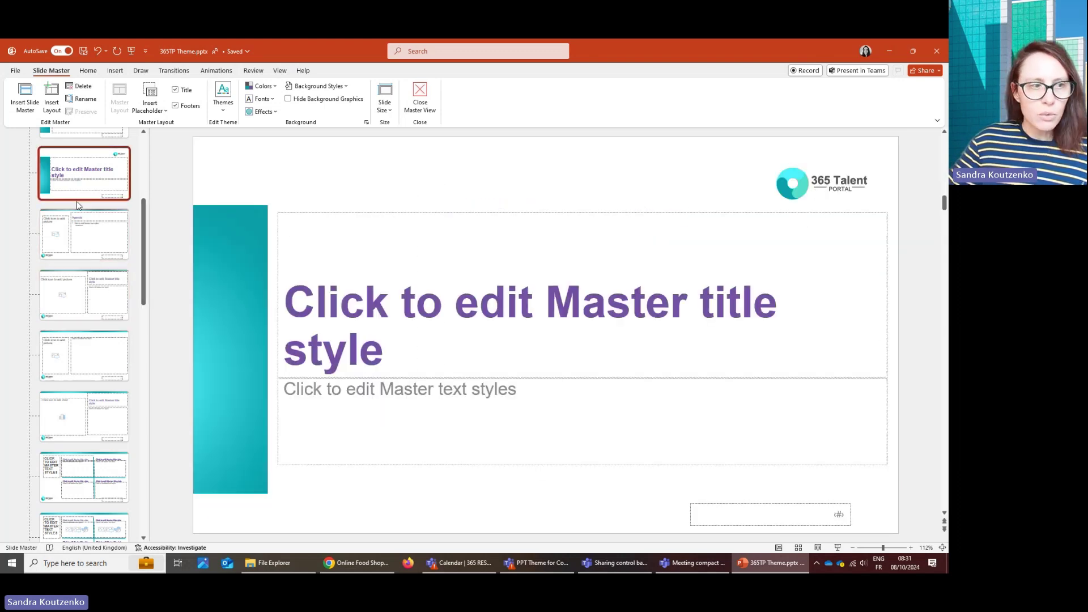
{"action": "scroll", "coordinate": [99, 183], "scroll_direction": "up", "scroll_amount": 2}
{"action": "scroll", "coordinate": [99, 184], "scroll_direction": "down", "scroll_amount": 2}
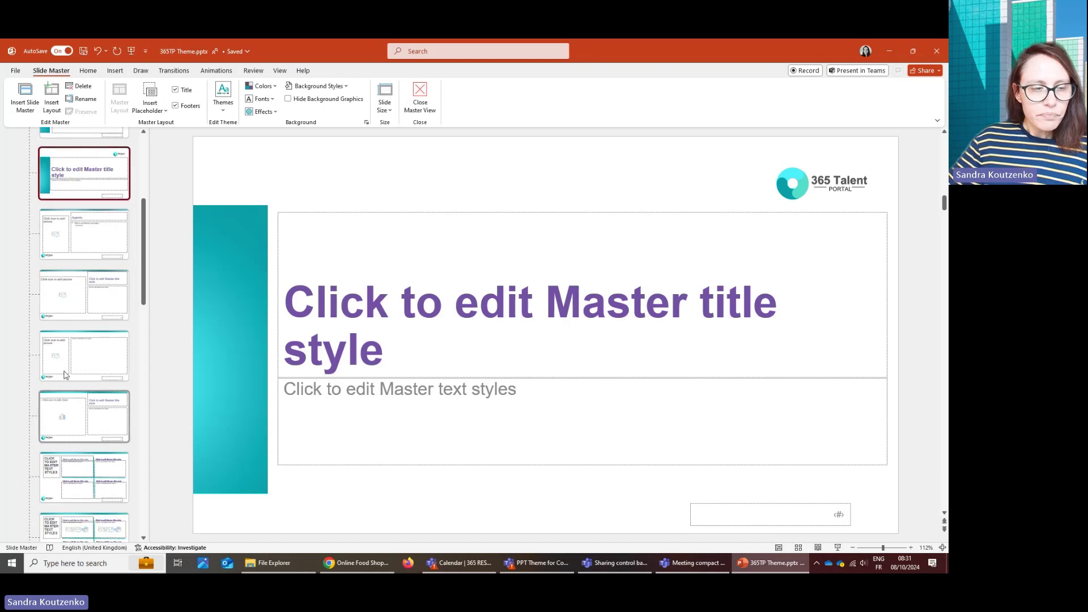
{"action": "left_click", "coordinate": [84, 416]}
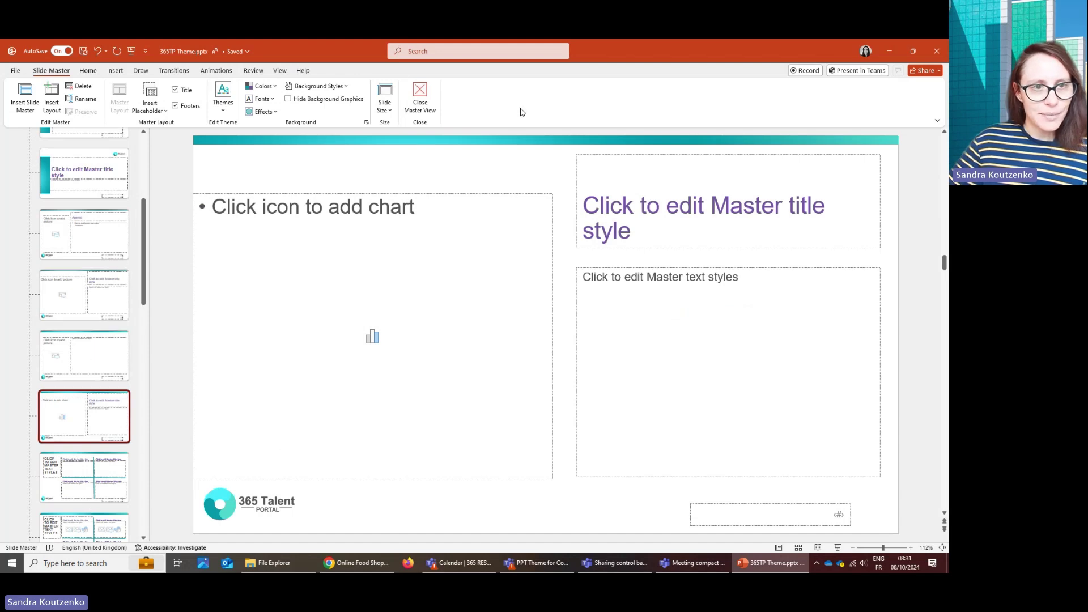
{"action": "left_click", "coordinate": [418, 96]}
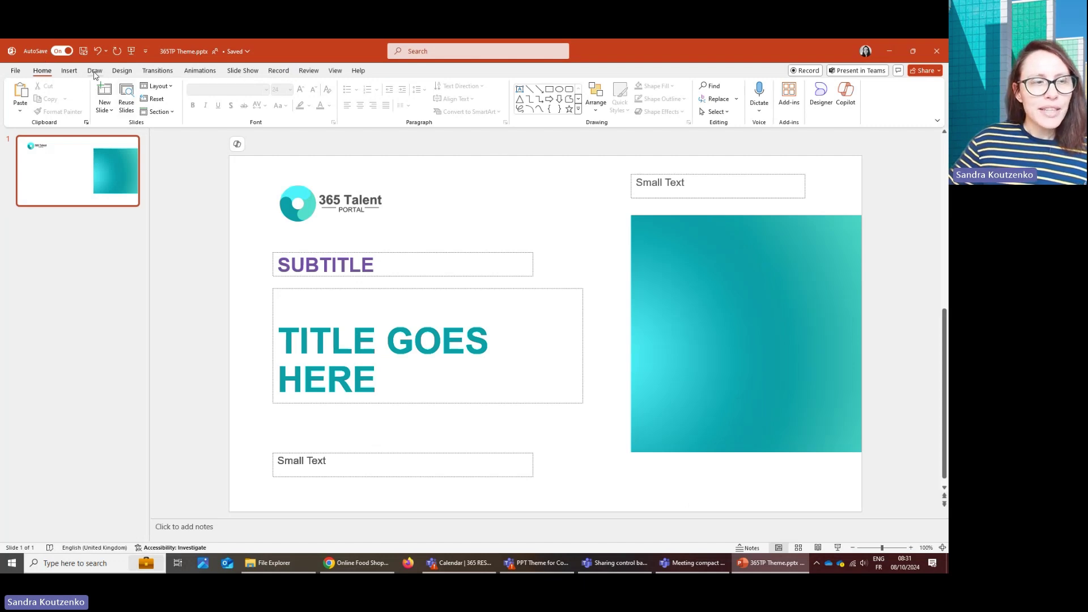
Step: Start saving the current design as a theme, then cancel the save
{"action": "left_click", "coordinate": [123, 72]}
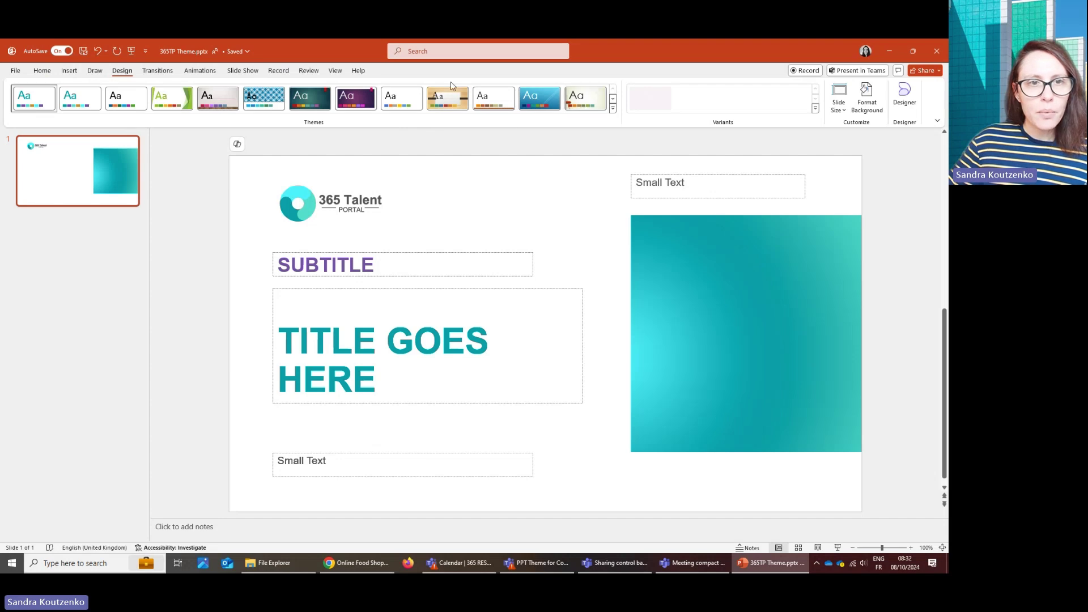
{"action": "left_click", "coordinate": [613, 109]}
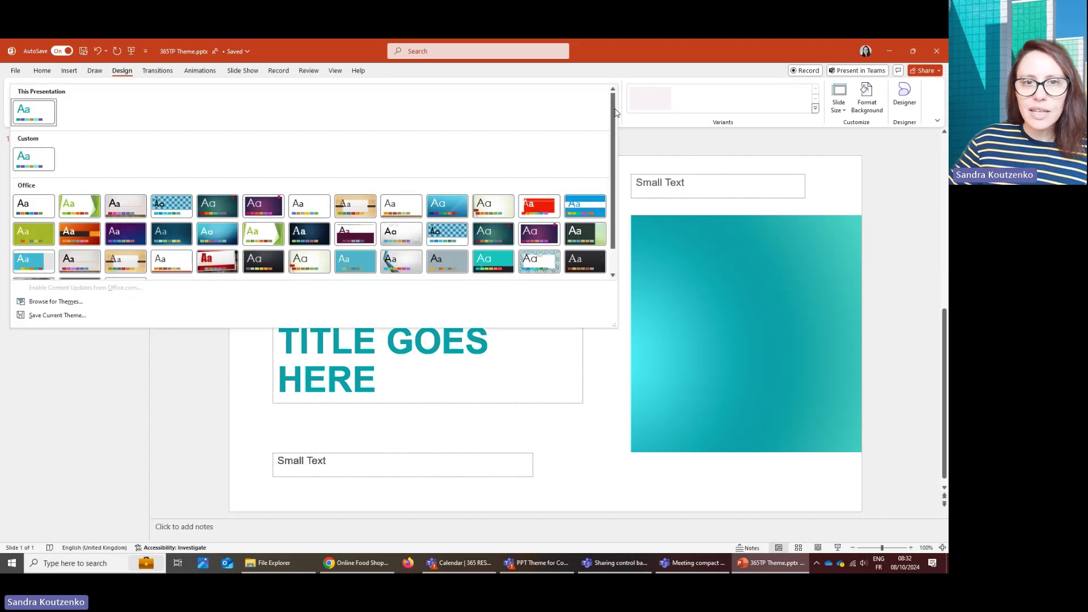
{"action": "left_click", "coordinate": [37, 318]}
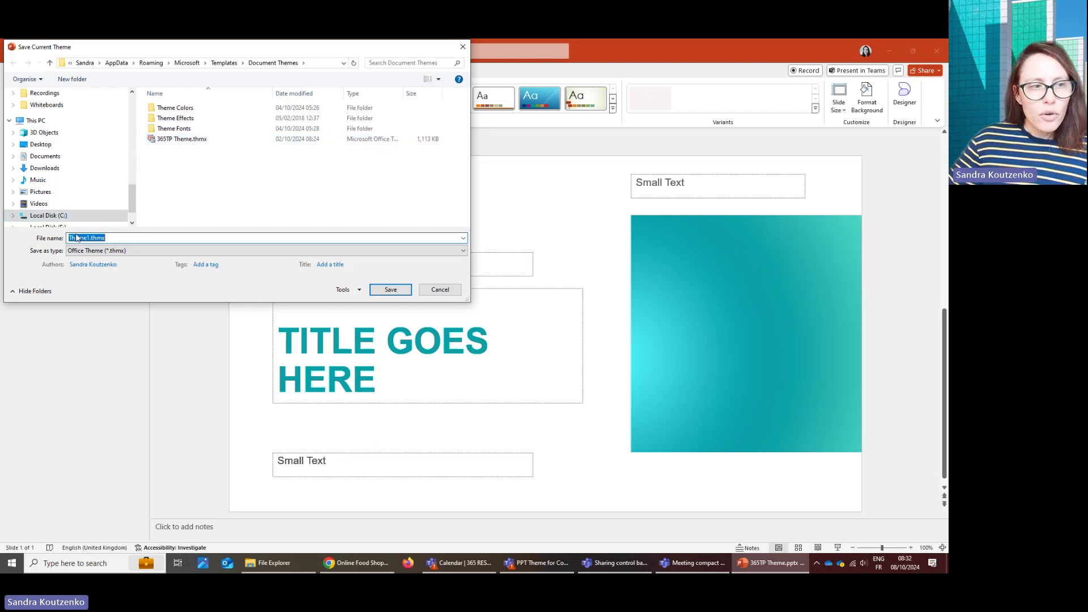
{"action": "left_click", "coordinate": [440, 292]}
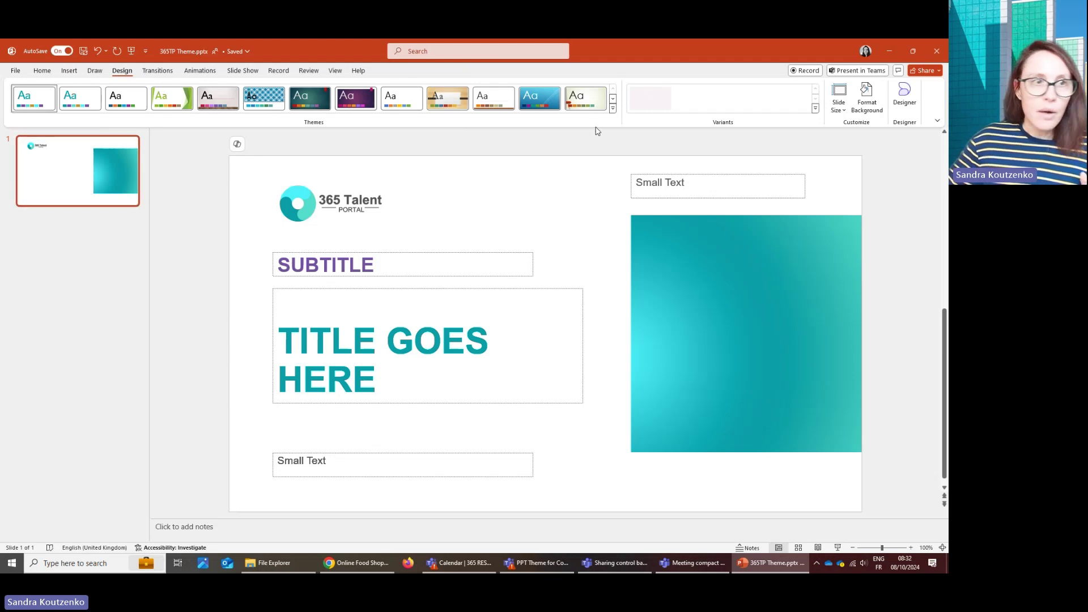
Step: Reapply the presentation's current 365 Talent theme from the Design themes
{"action": "left_click", "coordinate": [35, 71]}
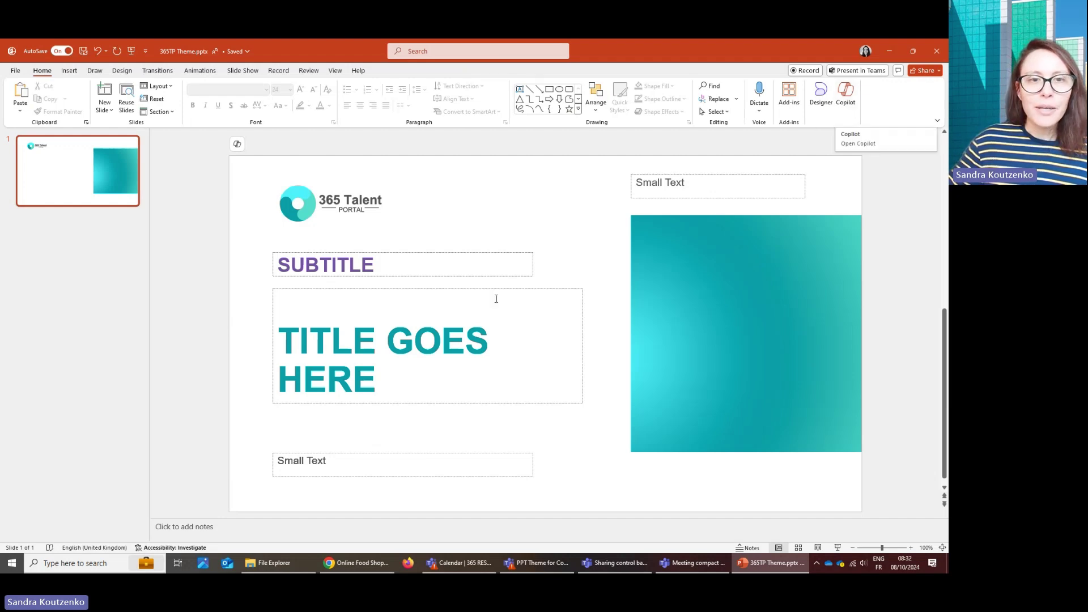
{"action": "left_click", "coordinate": [122, 71]}
{"action": "left_click", "coordinate": [26, 97]}
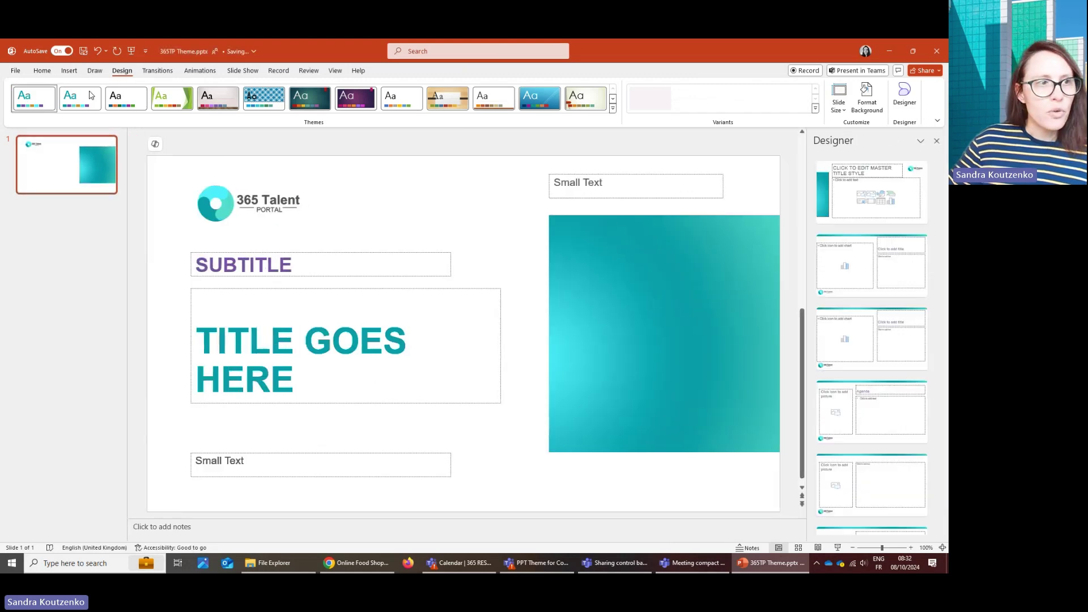
Step: Paste and send Copilot the request to create a presentation about the benefits of AI
{"action": "left_click", "coordinate": [856, 112]}
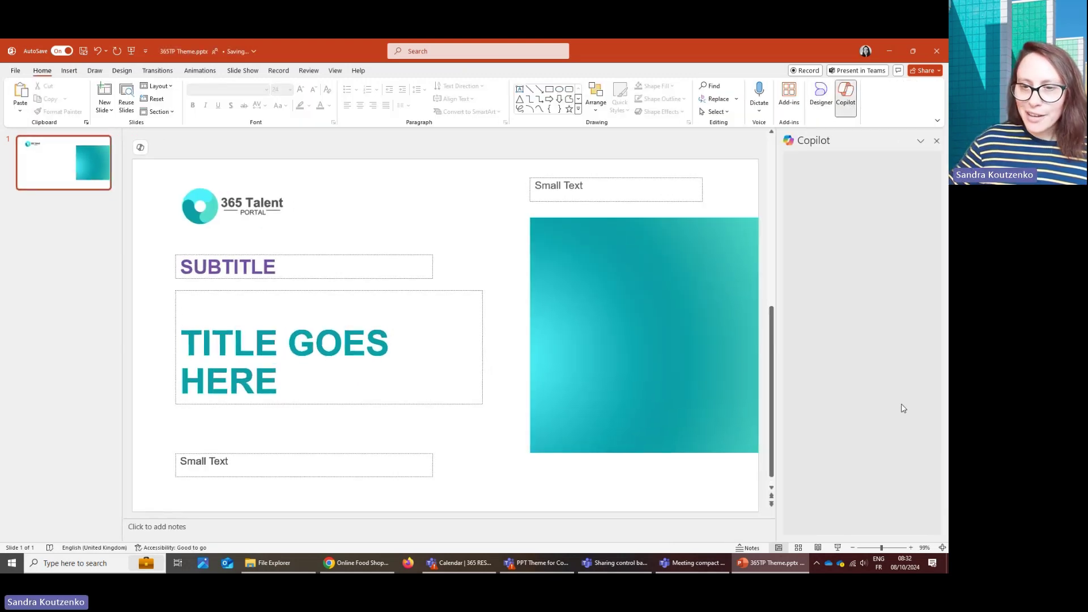
{"action": "left_click", "coordinate": [831, 492]}
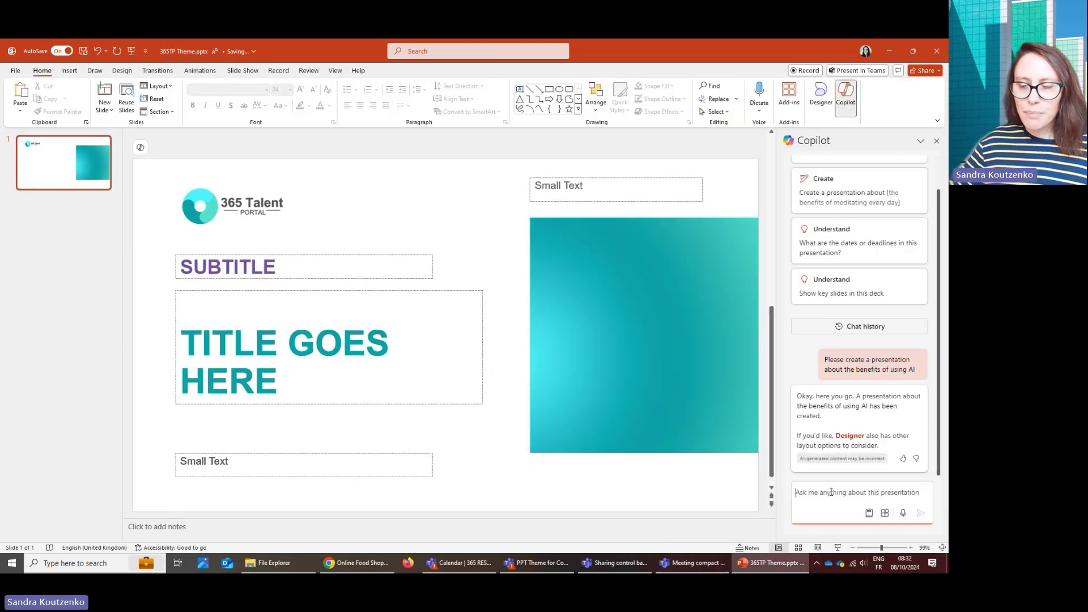
{"action": "type", "text": "Please create a presentation about the benefits of AI"}
{"action": "key", "text": "Return"}
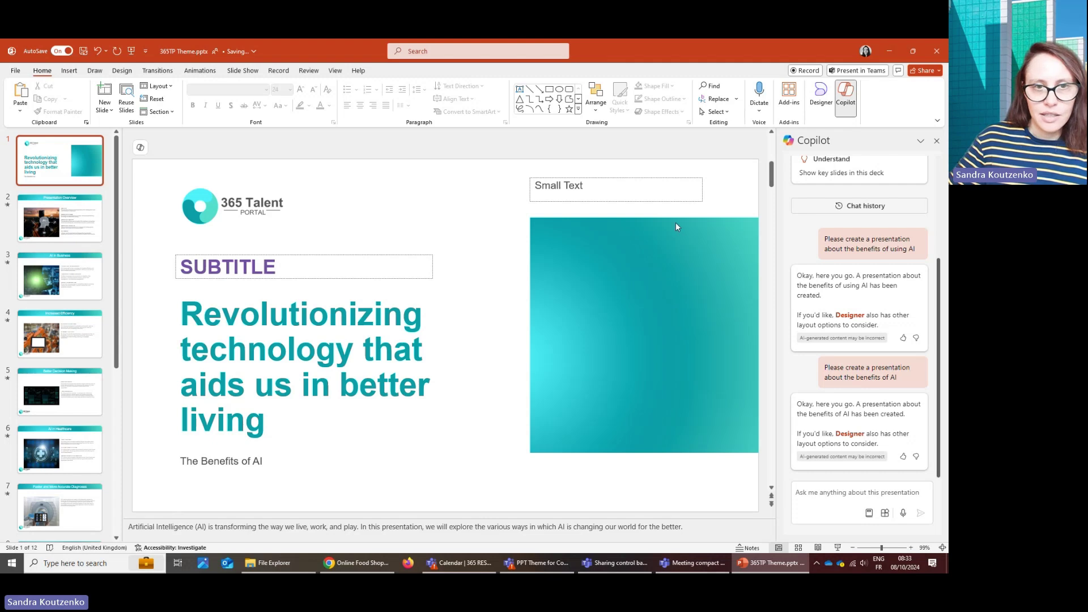
Step: View the Better Decision Making and AI in Healthcare slides, ending on AI in Business
{"action": "scroll", "coordinate": [62, 369], "scroll_direction": "down", "scroll_amount": 5}
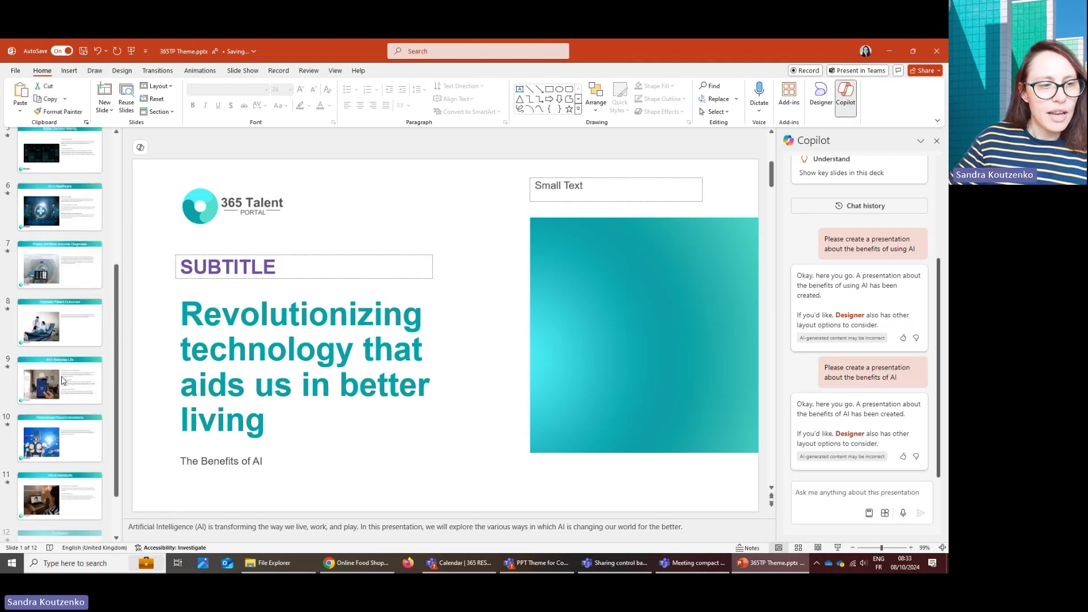
{"action": "scroll", "coordinate": [62, 380], "scroll_direction": "down", "scroll_amount": 2}
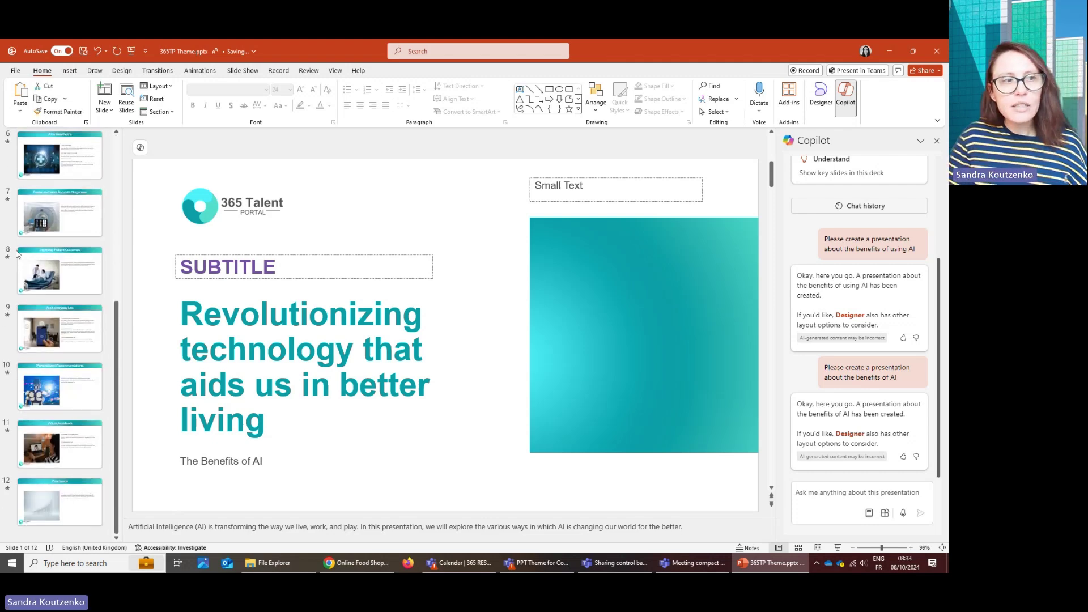
{"action": "scroll", "coordinate": [17, 254], "scroll_direction": "up", "scroll_amount": 2}
{"action": "left_click", "coordinate": [63, 165]}
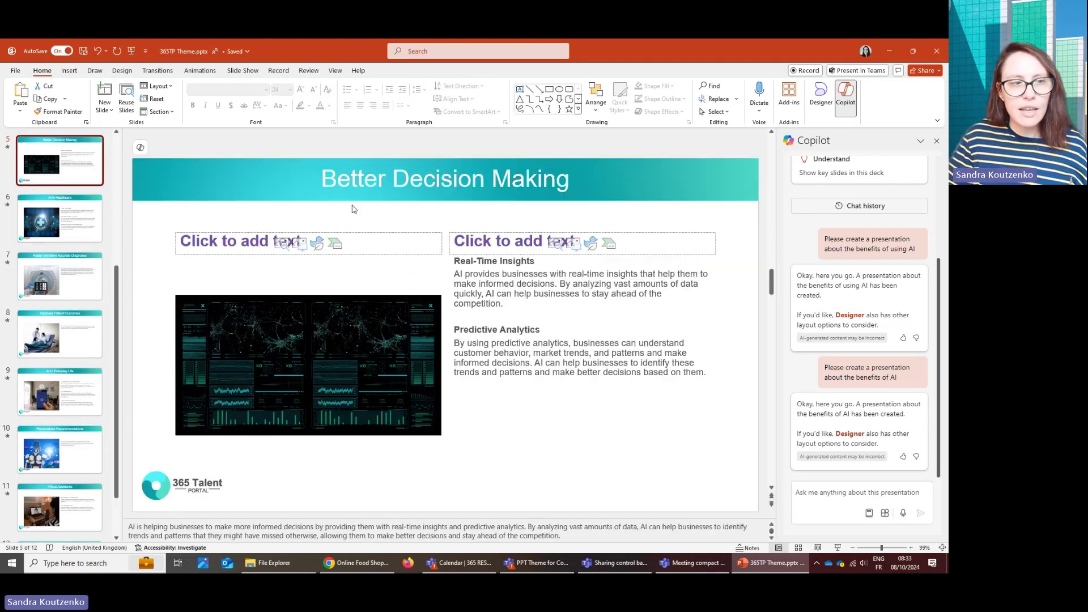
{"action": "left_click", "coordinate": [61, 237]}
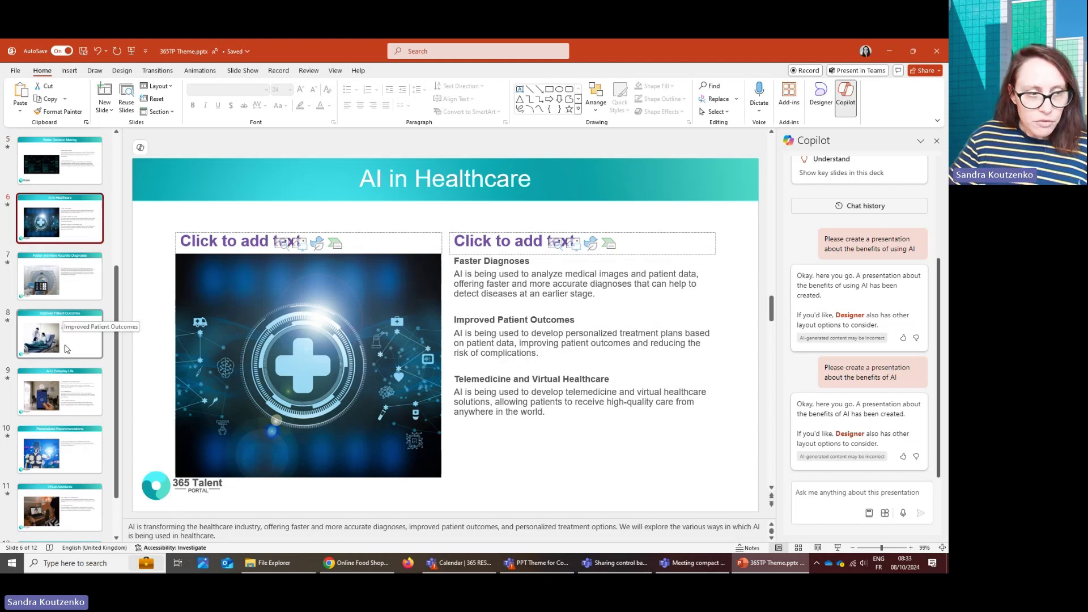
{"action": "scroll", "coordinate": [67, 348], "scroll_direction": "down", "scroll_amount": 3}
{"action": "scroll", "coordinate": [75, 387], "scroll_direction": "up", "scroll_amount": 5}
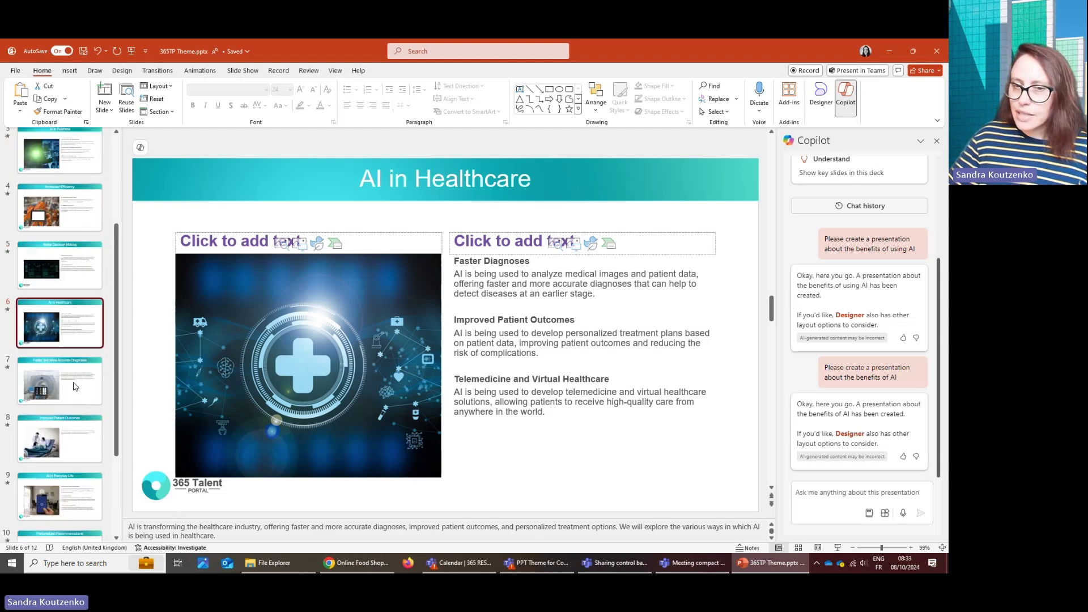
{"action": "scroll", "coordinate": [73, 387], "scroll_direction": "up", "scroll_amount": 3}
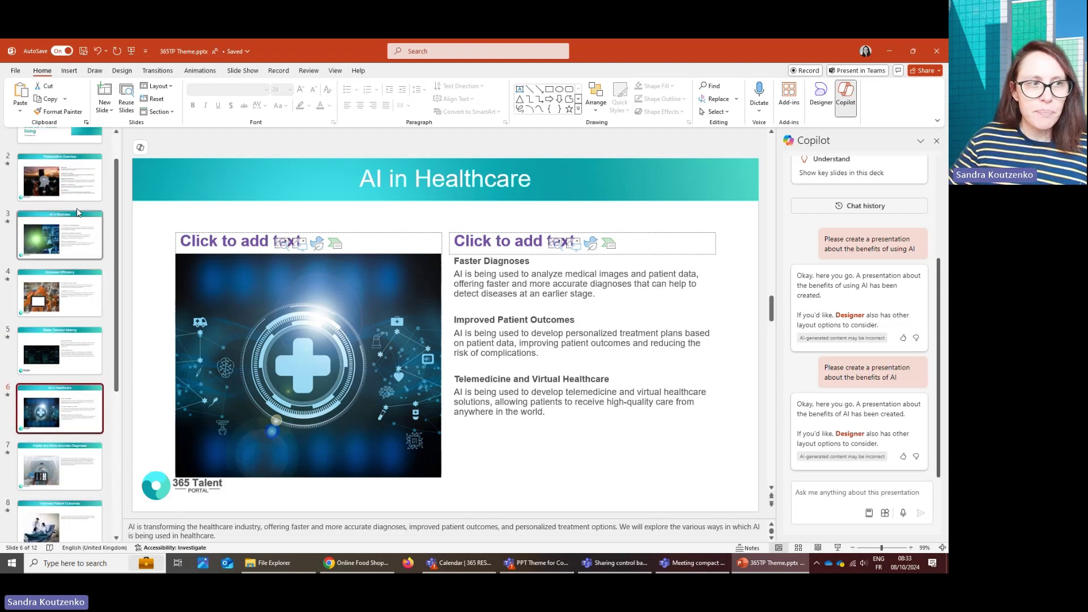
{"action": "left_click", "coordinate": [73, 252]}
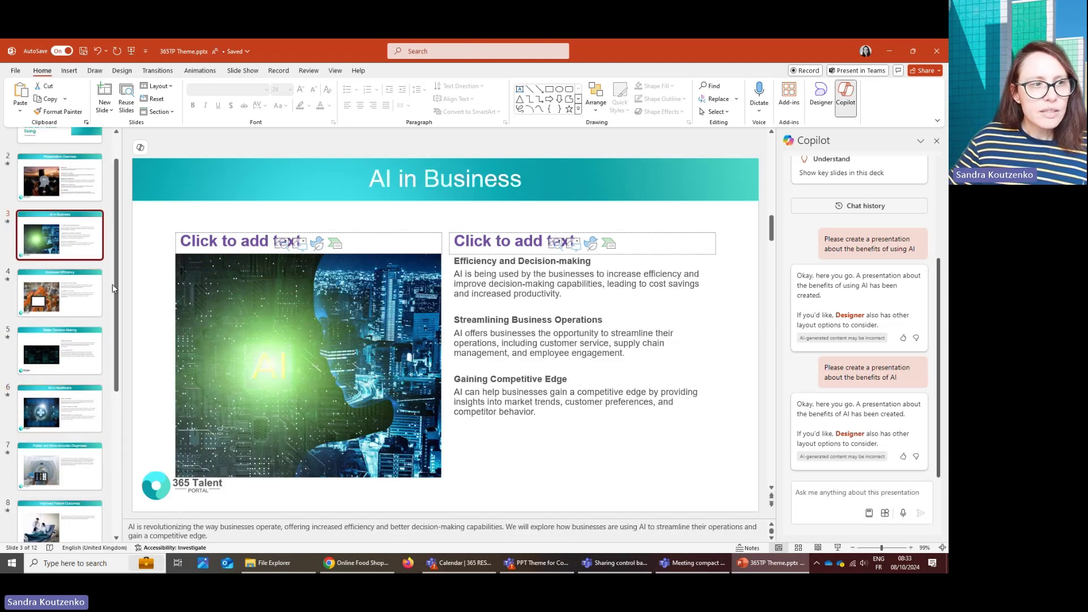
Step: Apply the 1_Table layout to the AI in Business slide
{"action": "right_click", "coordinate": [77, 239]}
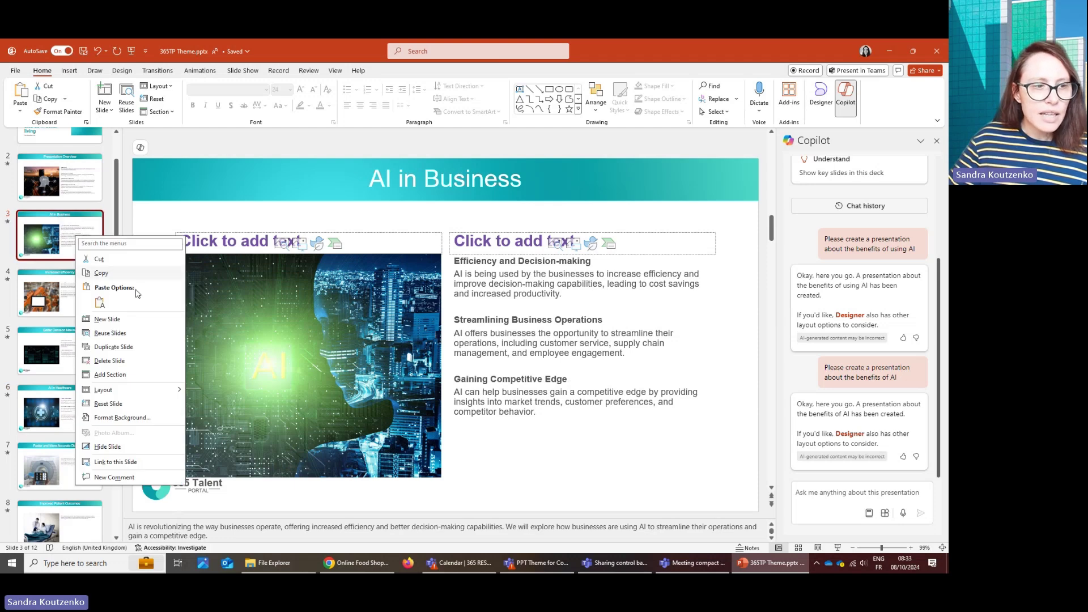
{"action": "mouse_move", "coordinate": [106, 394]}
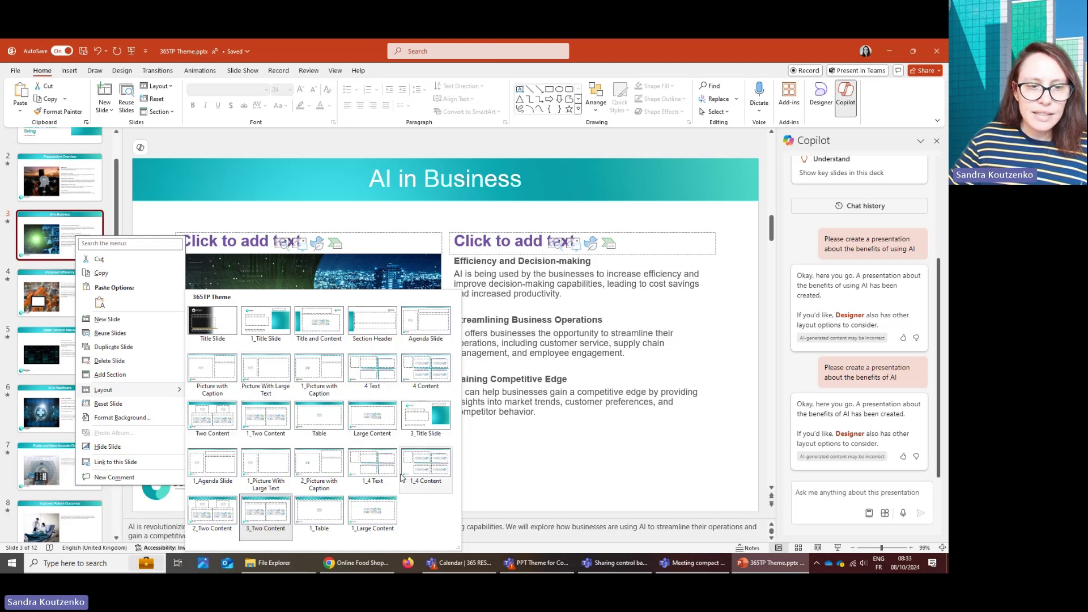
{"action": "left_click", "coordinate": [330, 519]}
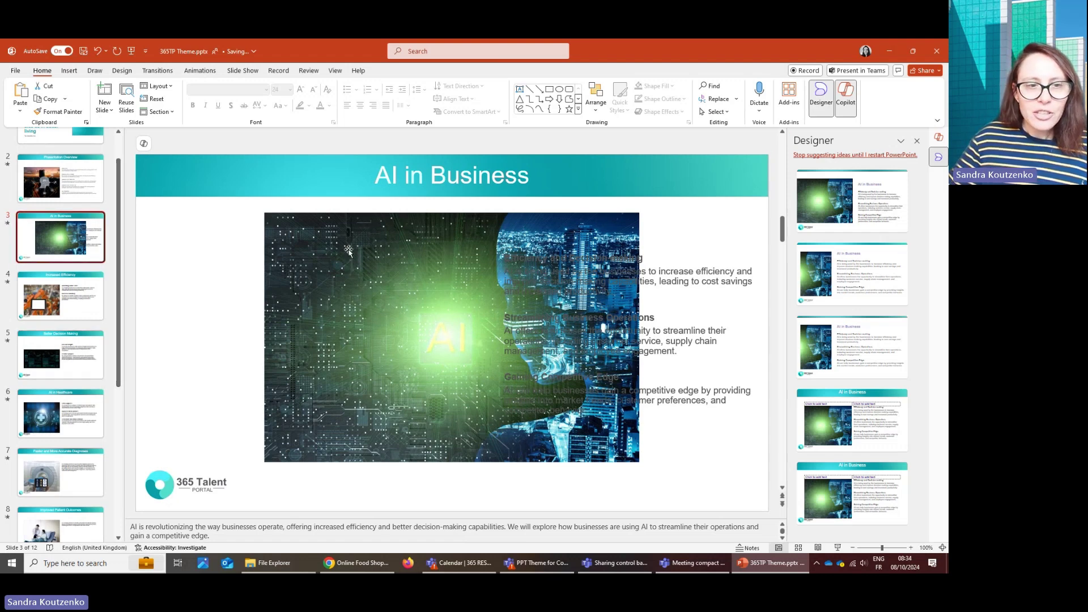
Step: Give Increased Efficiency a picture-left, text-right layout and browse the Designer ideas
{"action": "right_click", "coordinate": [66, 303]}
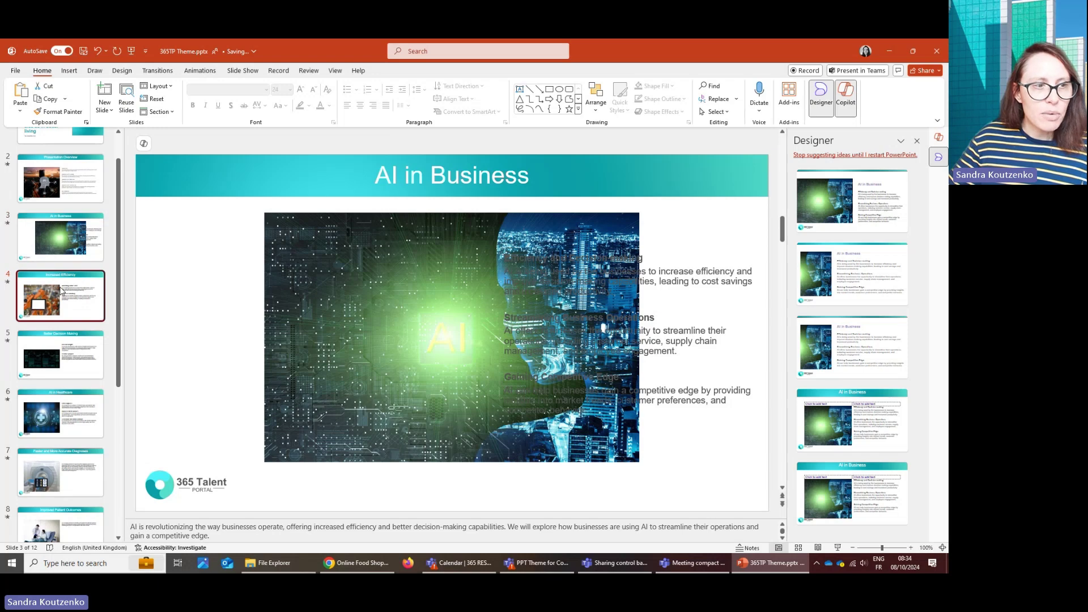
{"action": "mouse_move", "coordinate": [114, 441]}
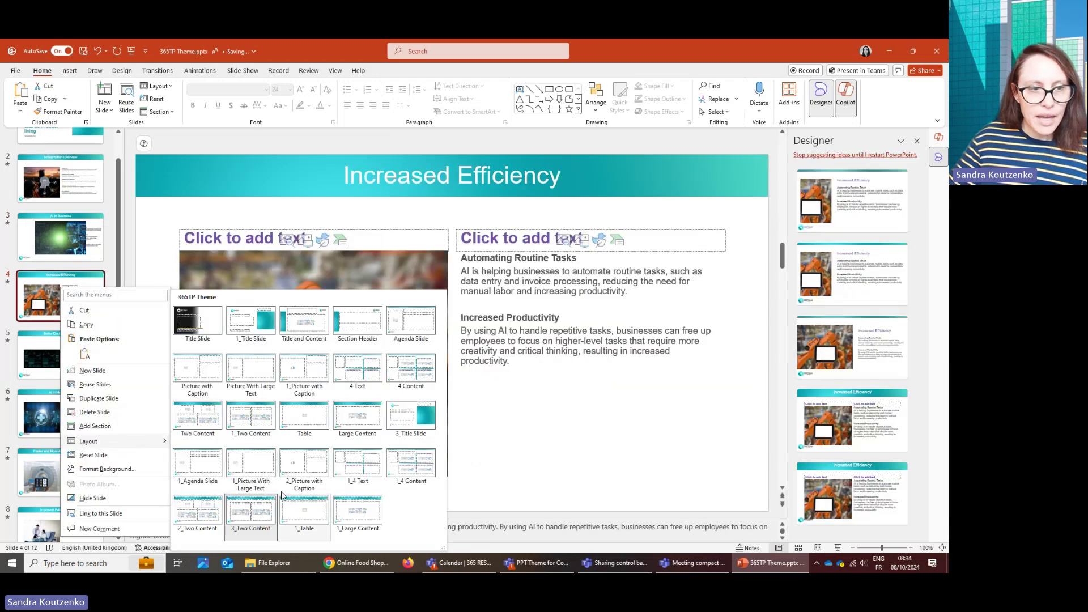
{"action": "left_click", "coordinate": [202, 465]}
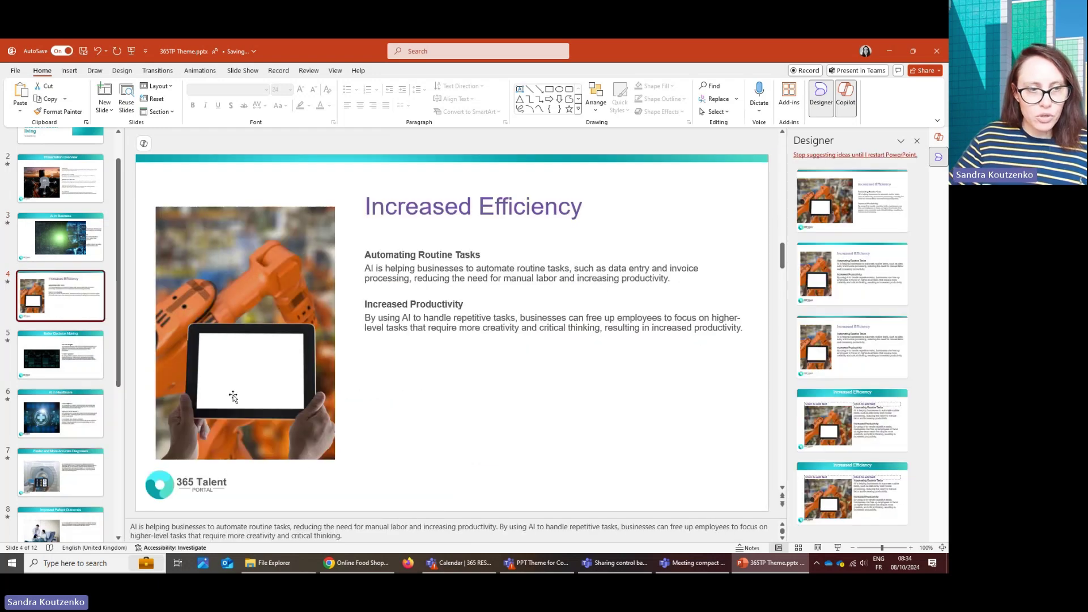
{"action": "scroll", "coordinate": [814, 314], "scroll_direction": "down", "scroll_amount": 2}
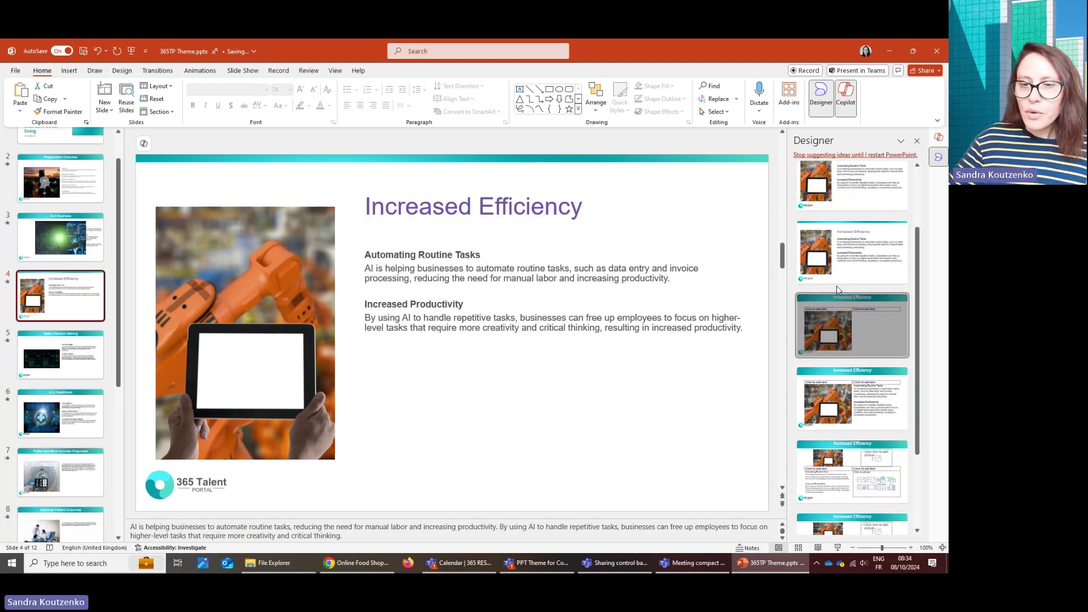
{"action": "scroll", "coordinate": [878, 287], "scroll_direction": "down", "scroll_amount": 2}
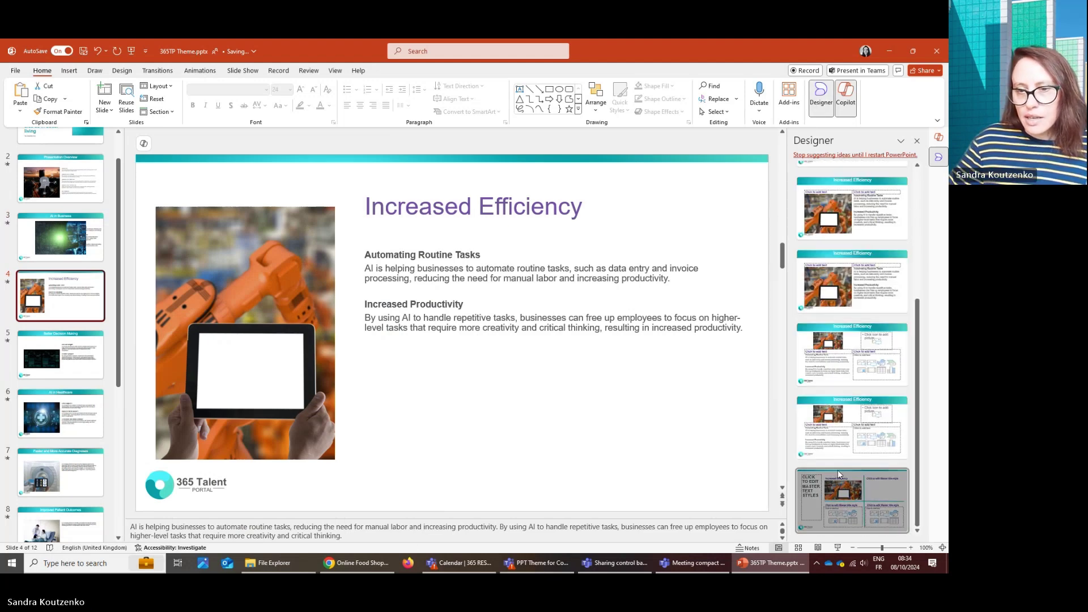
{"action": "scroll", "coordinate": [863, 287], "scroll_direction": "up", "scroll_amount": 3}
{"action": "scroll", "coordinate": [857, 289], "scroll_direction": "up", "scroll_amount": 1}
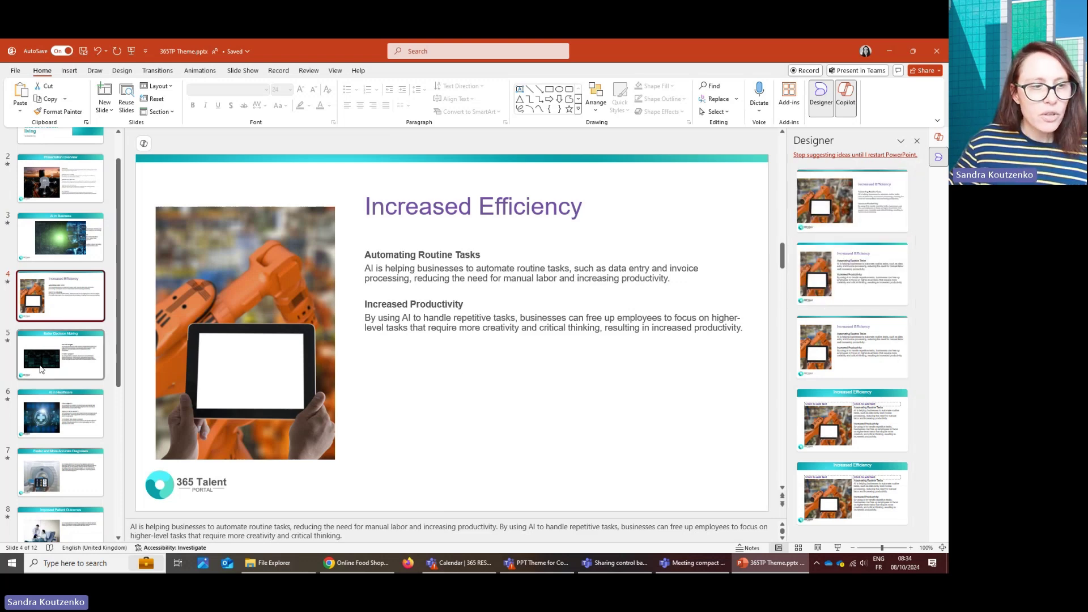
{"action": "scroll", "coordinate": [43, 508], "scroll_direction": "down", "scroll_amount": 2}
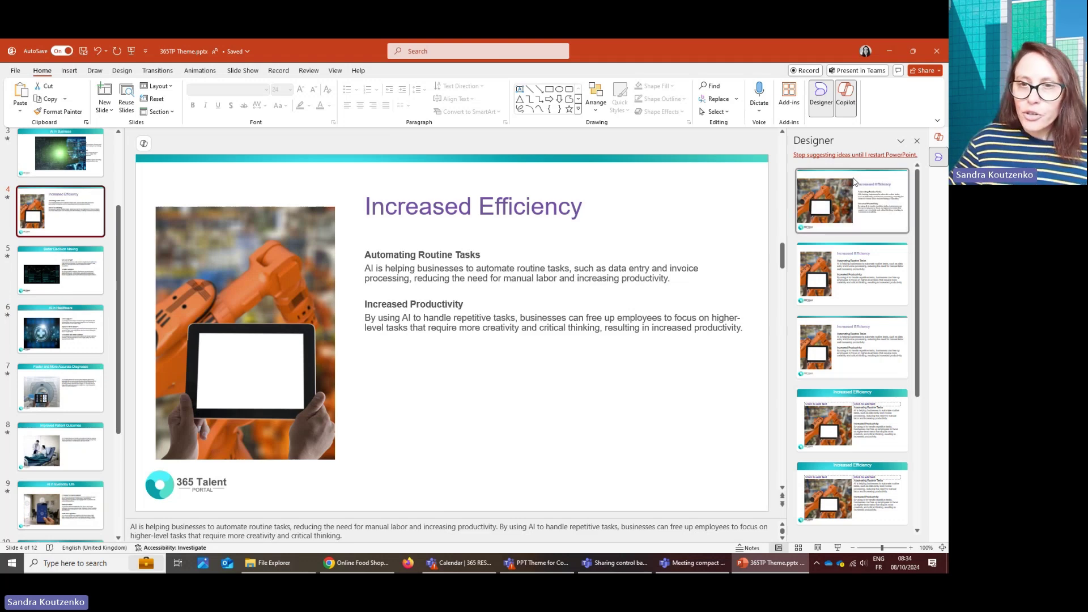
Step: Open slide 8, Improved Patient Outcomes, and check its treatment options paragraph
{"action": "left_click", "coordinate": [73, 451]}
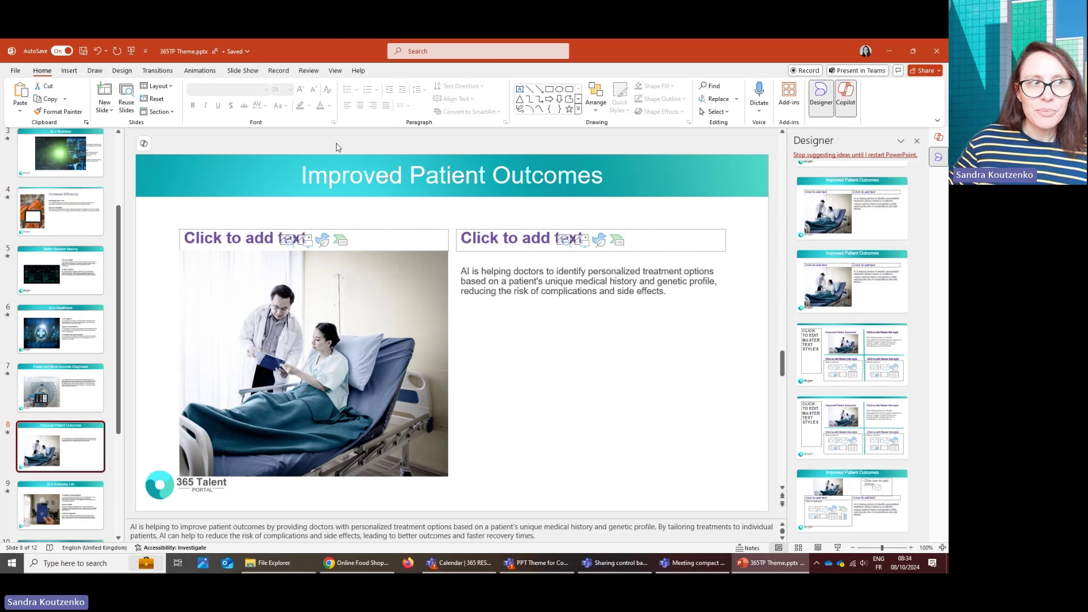
{"action": "left_click", "coordinate": [511, 290]}
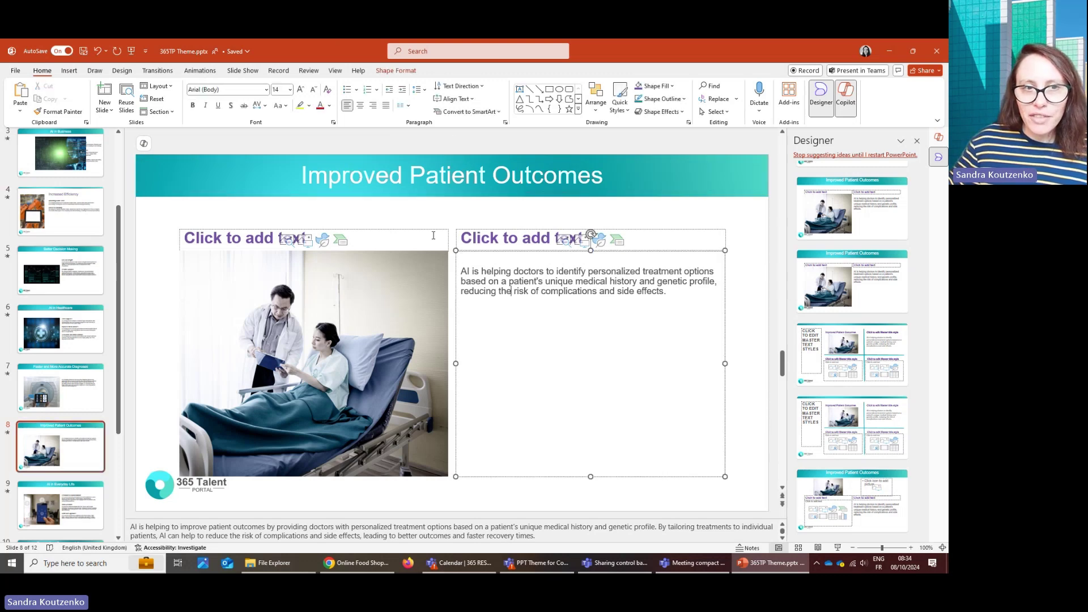
{"action": "left_click", "coordinate": [391, 203]}
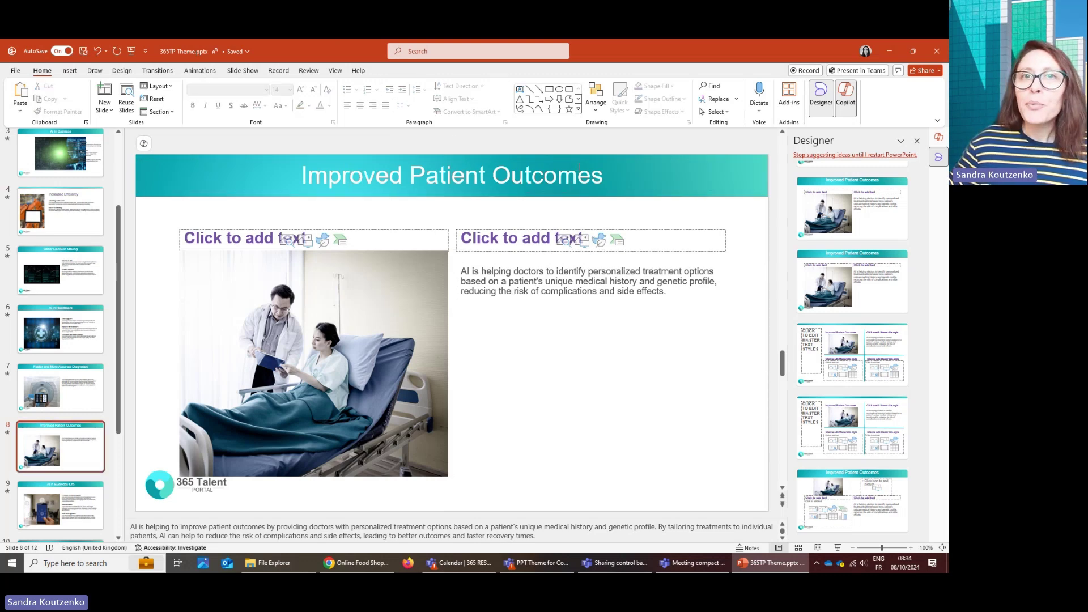